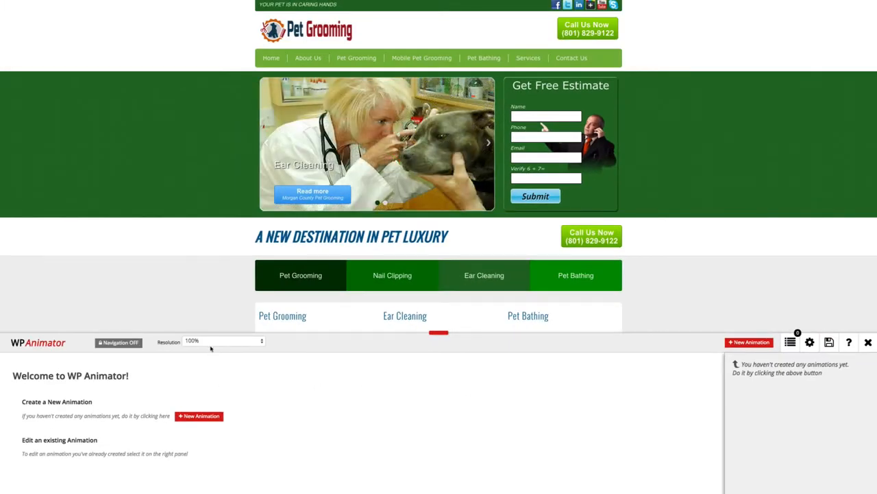
# - Preview the page at a custom resolution of 1600, and return the resolution to 100%
pyautogui.click(202, 342)
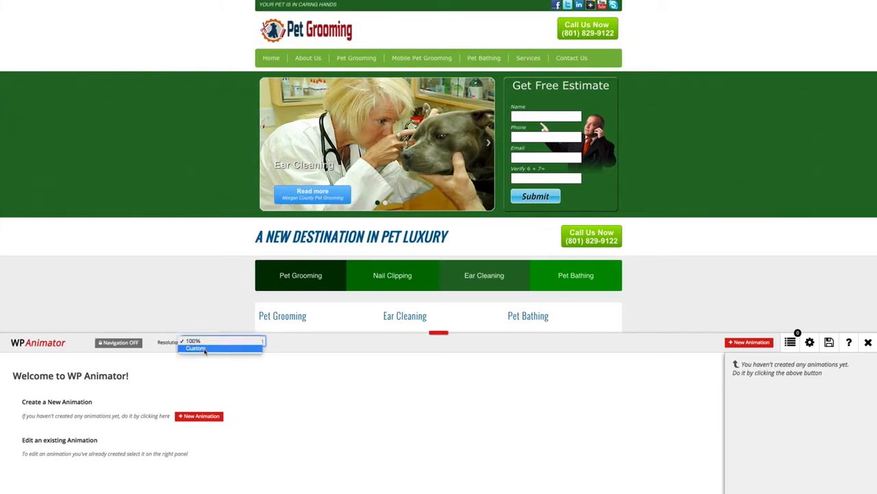
pyautogui.click(204, 349)
pyautogui.moveTo(307, 343)
pyautogui.mouseDown()
pyautogui.moveTo(273, 345)
pyautogui.moveTo(321, 344)
pyautogui.mouseUp()
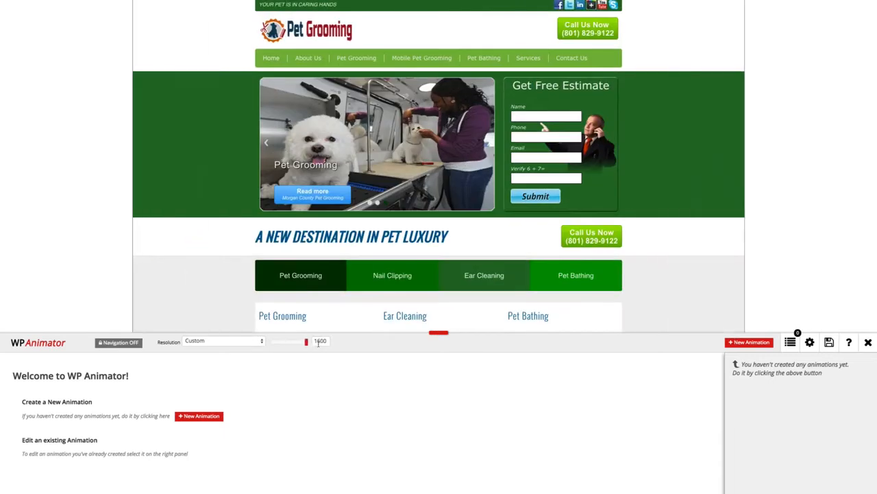
pyautogui.click(249, 344)
pyautogui.click(248, 334)
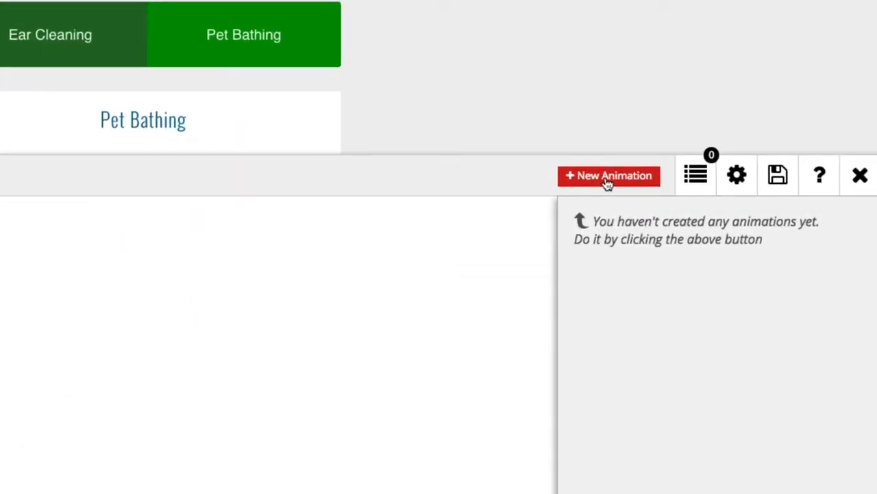
# - Create a new animation named "Logo Animation" and pick the Pet Grooming logo in the page header as its target element
pyautogui.click(607, 177)
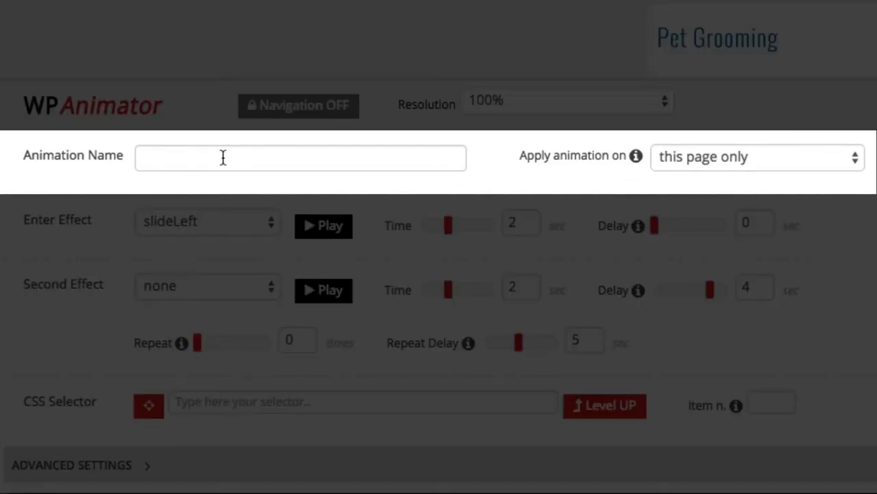
pyautogui.click(223, 157)
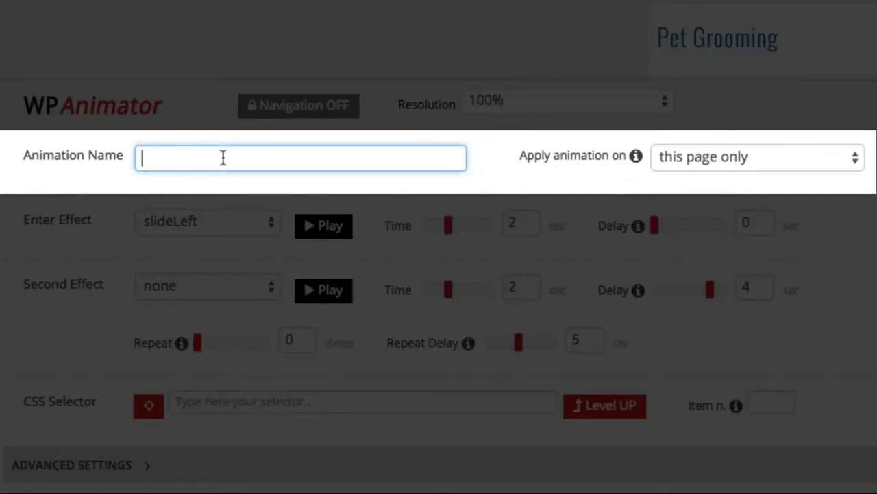
pyautogui.write('Logo Animation')
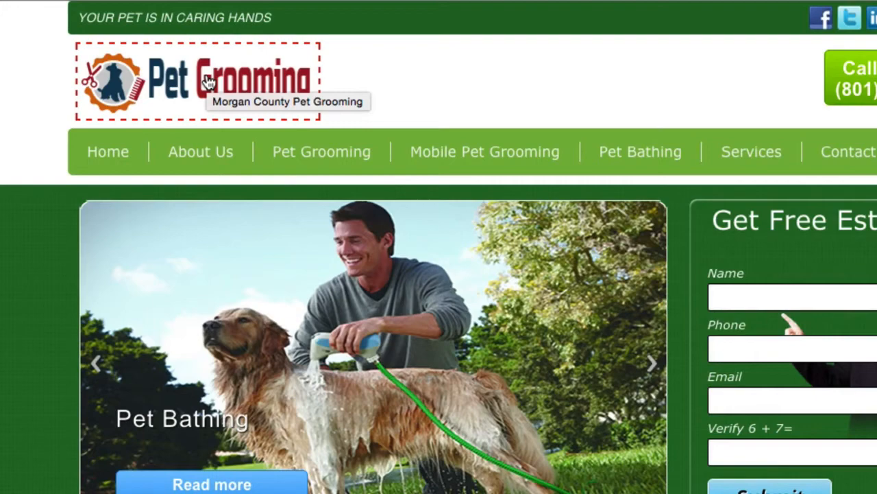
pyautogui.click(209, 81)
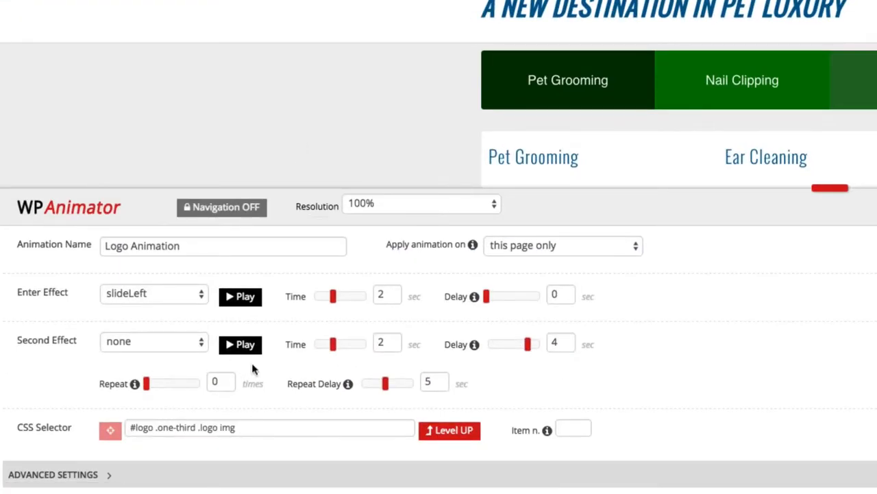
# - Try the bounce, scaleVBounce and creative6 enter effects on the logo
pyautogui.click(163, 294)
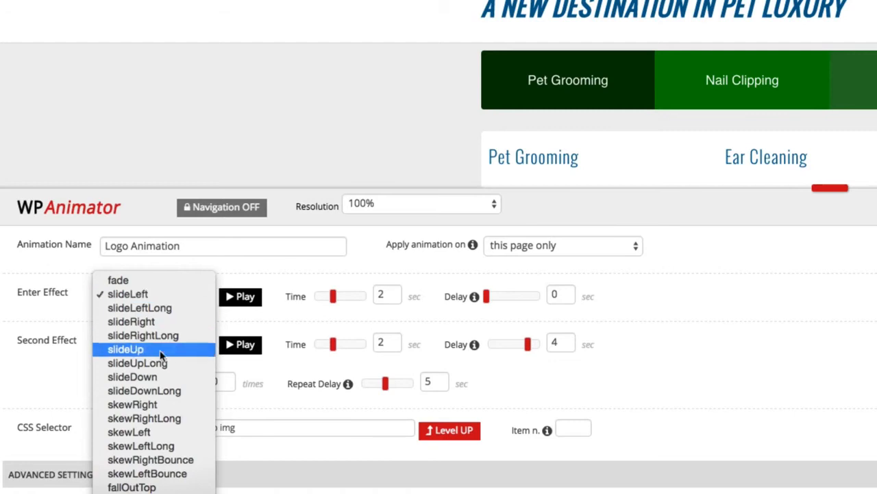
pyautogui.scroll(-5, 161, 351)
pyautogui.scroll(-3, 162, 356)
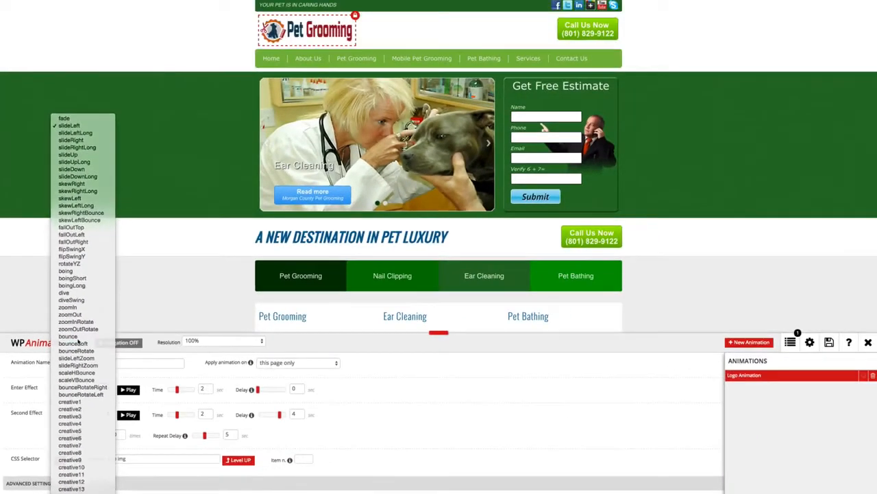
pyautogui.click(131, 196)
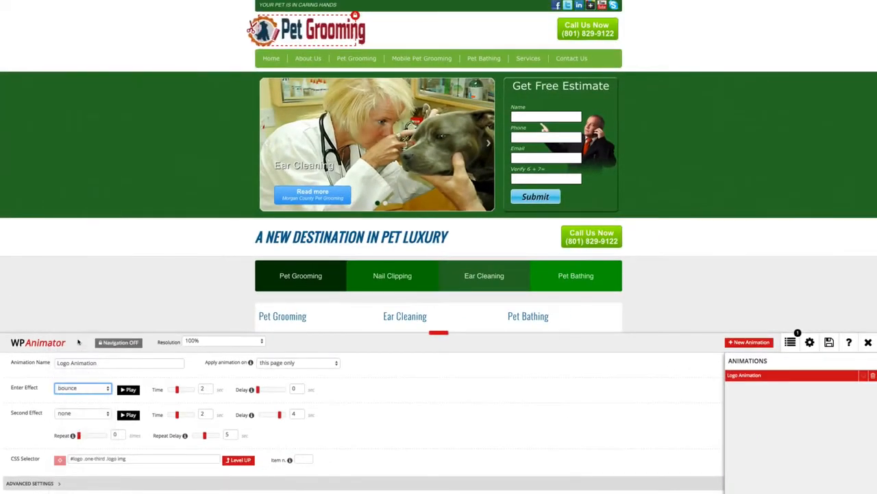
pyautogui.click(96, 388)
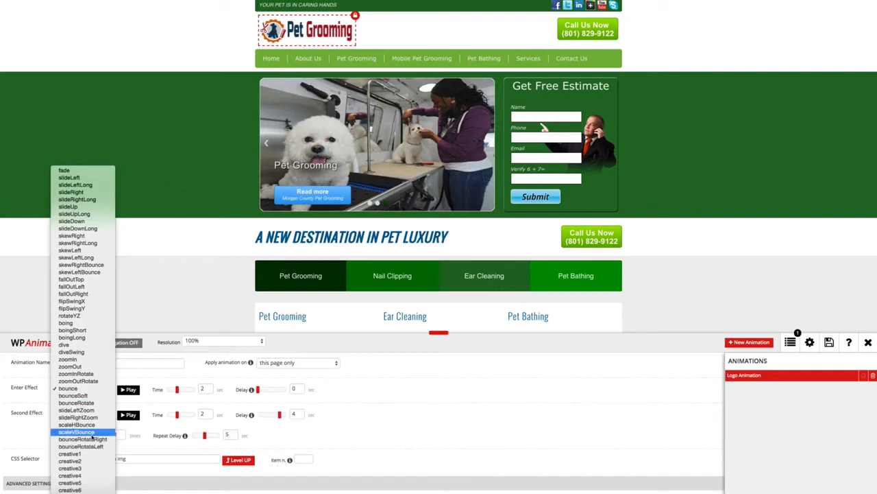
pyautogui.click(92, 434)
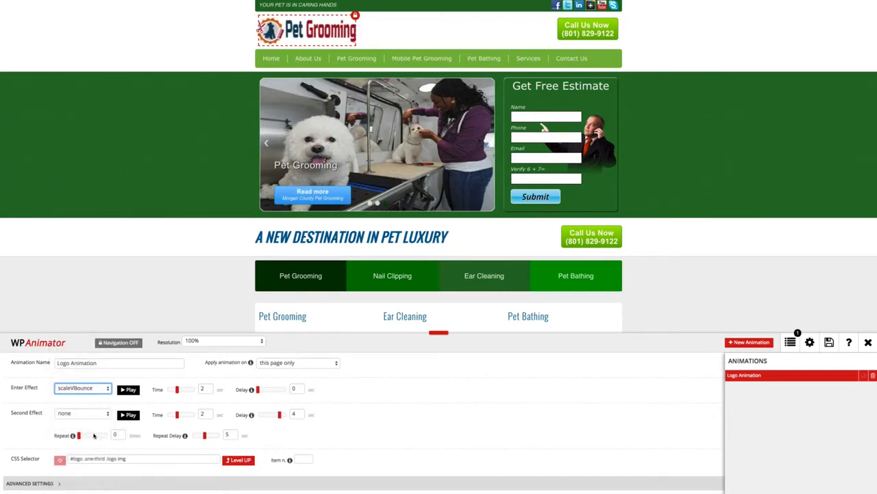
pyautogui.click(87, 389)
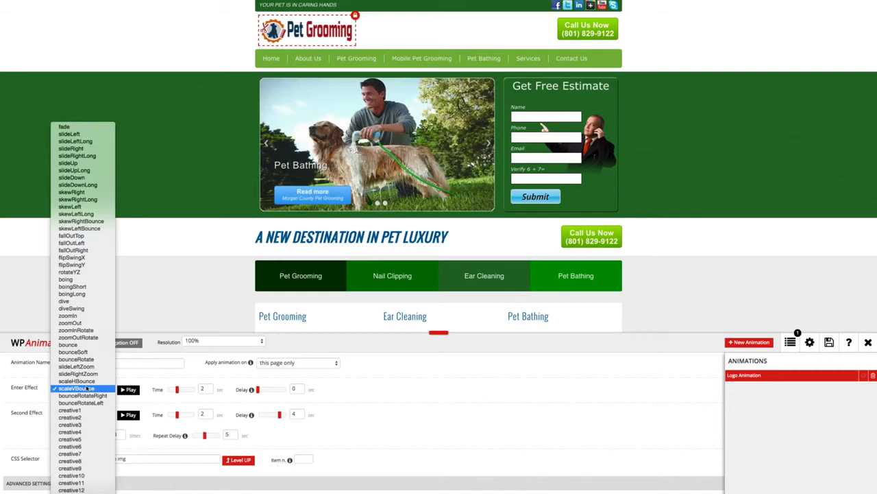
pyautogui.click(79, 446)
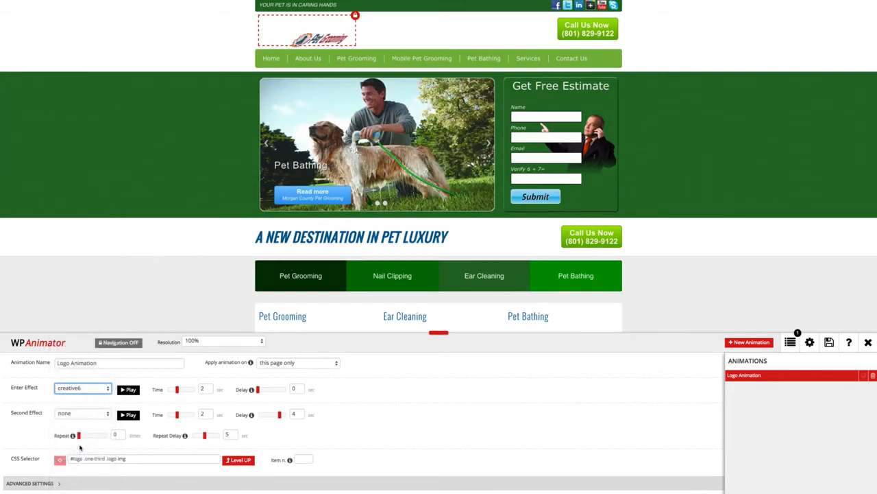
# - Set the logo's enter effect to scaleVBounce and play its preview
pyautogui.click(89, 389)
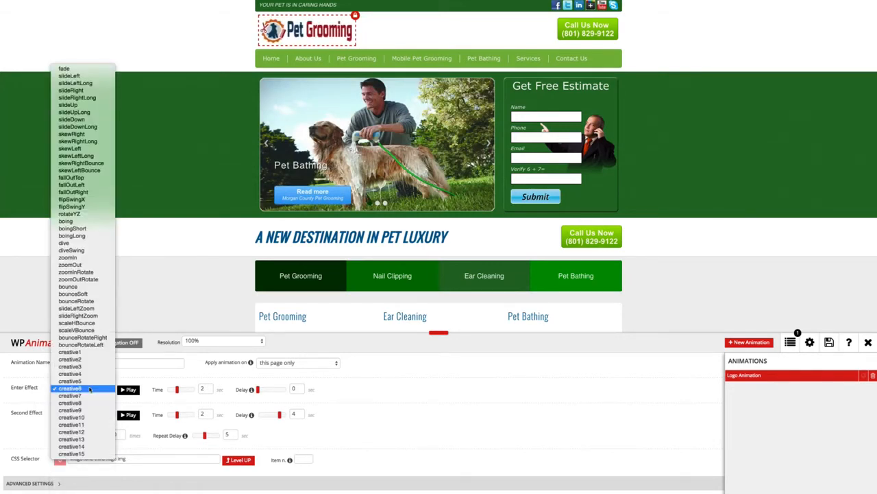
pyautogui.click(85, 331)
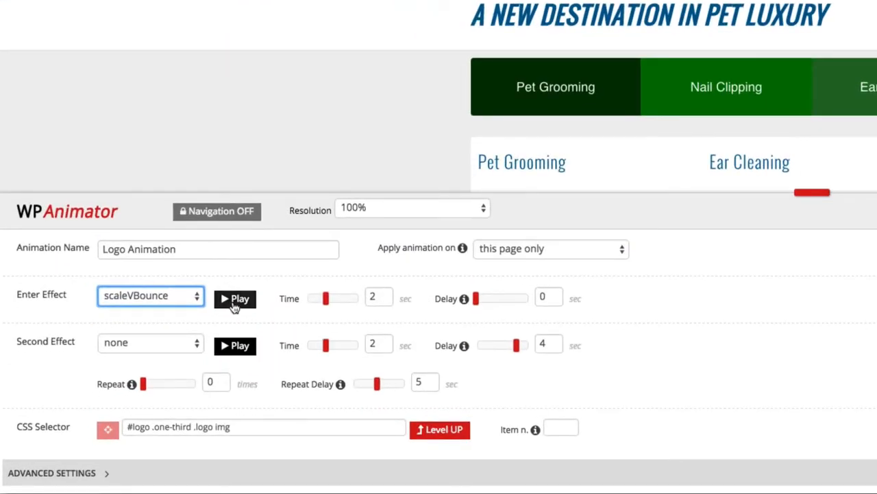
pyautogui.click(234, 303)
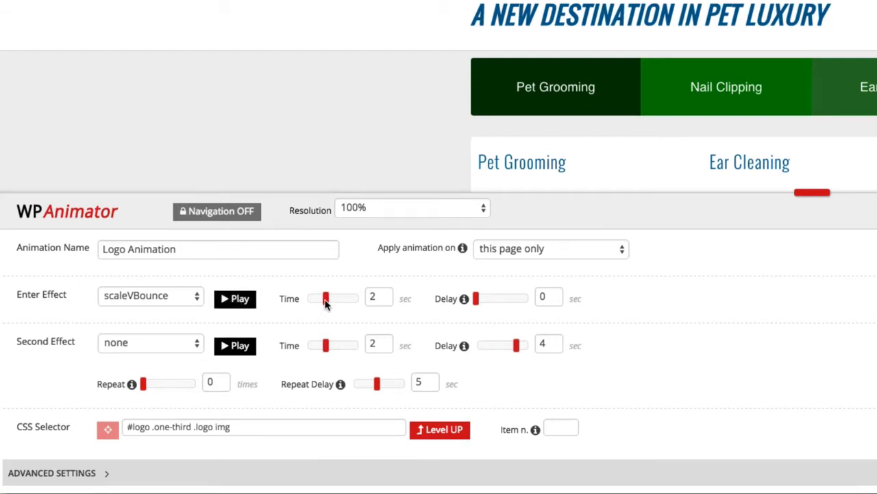
# - Try a 20-second duration for the enter effect, and restore its time to 2 seconds
pyautogui.moveTo(326, 304); pyautogui.dragTo(360, 304)
pyautogui.doubleClick(386, 297)
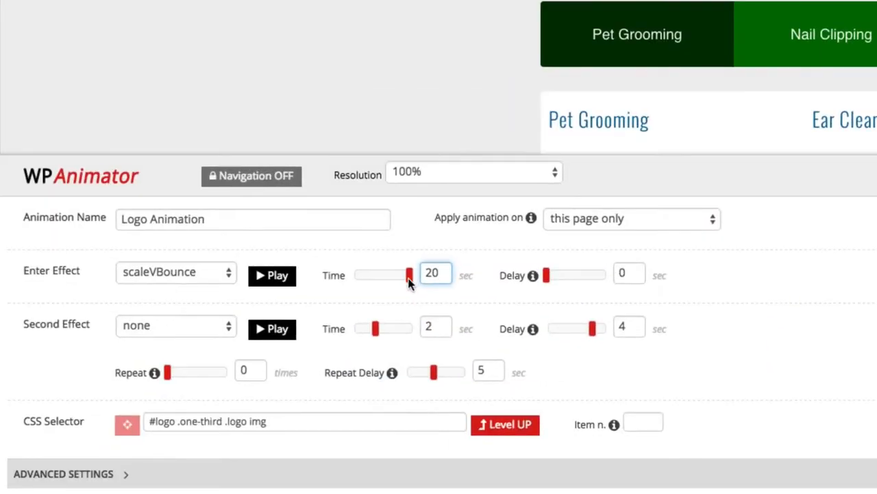
pyautogui.moveTo(409, 283); pyautogui.dragTo(379, 284)
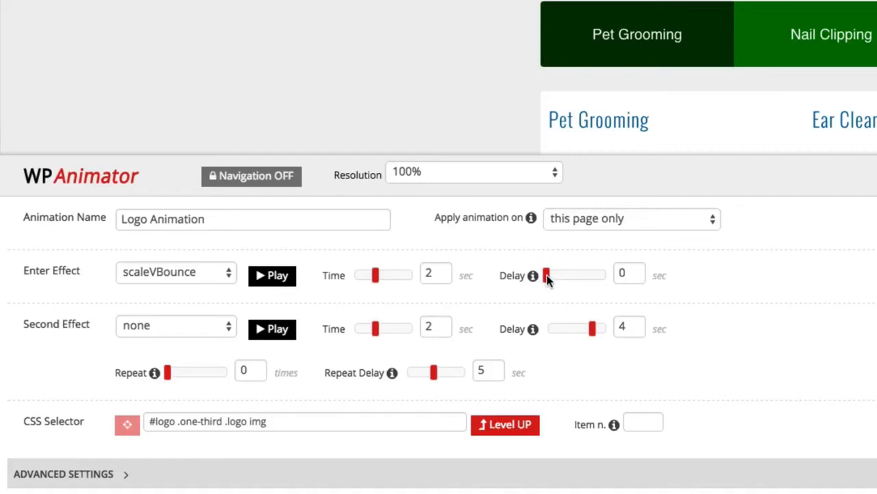
# - Set the delay of the enter effect to 20 seconds
pyautogui.moveTo(554, 275); pyautogui.dragTo(613, 274)
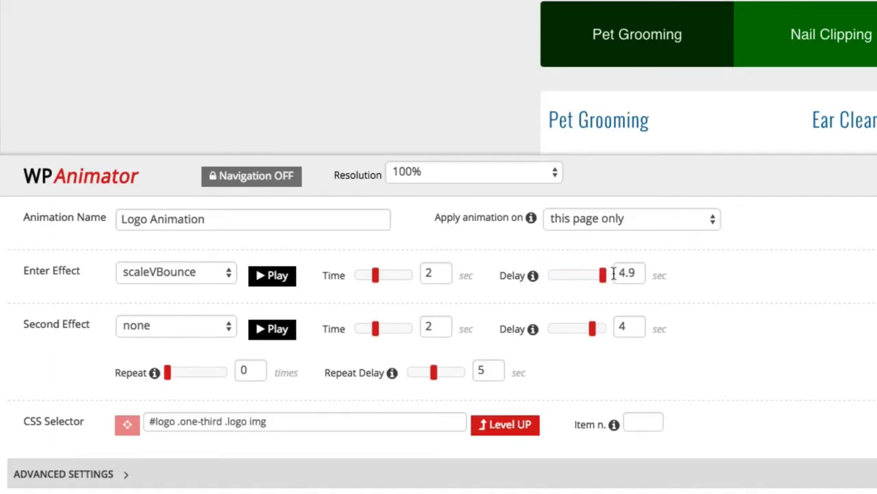
pyautogui.doubleClick(638, 274)
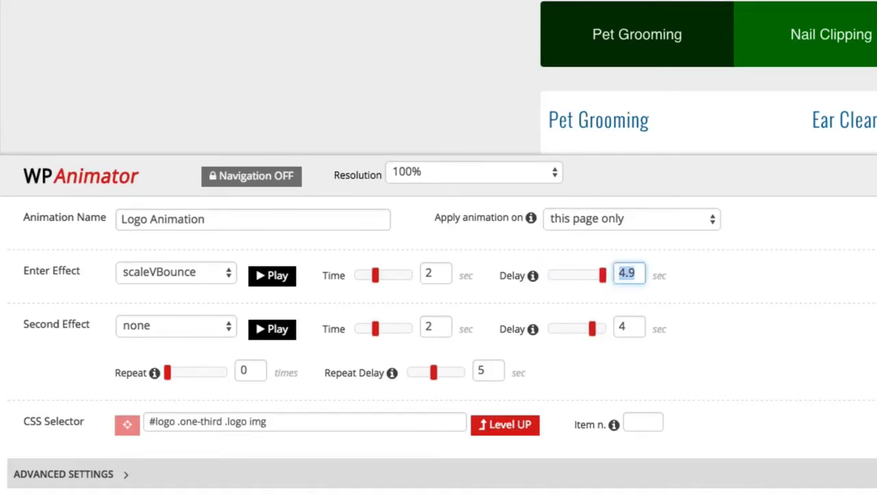
pyautogui.write('20')
# - Set the logo's second effect to shakeRotate and play its preview
pyautogui.click(171, 325)
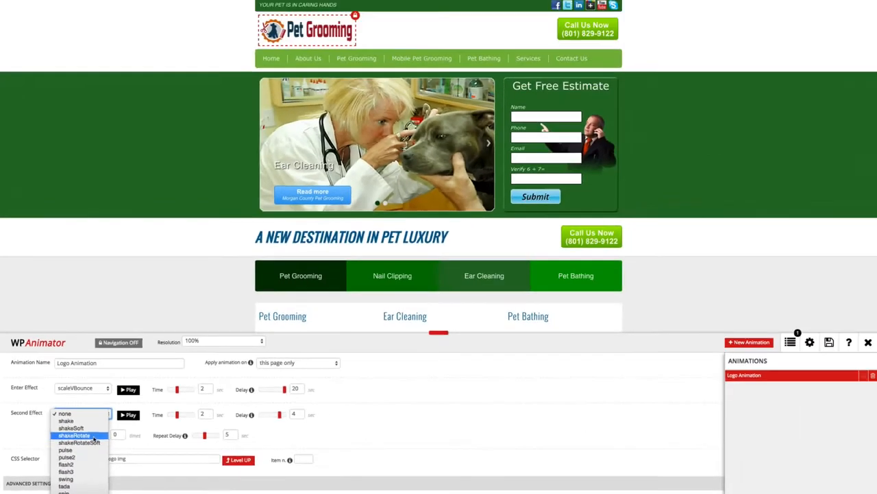
pyautogui.click(193, 386)
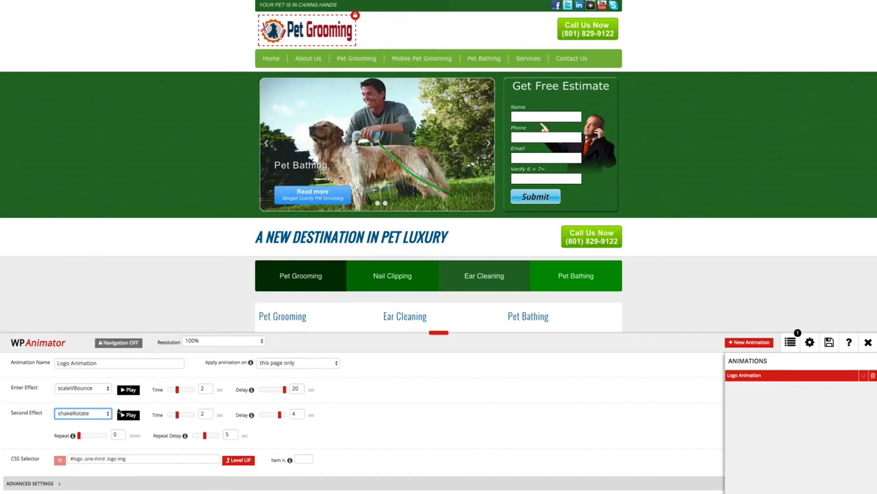
pyautogui.click(129, 415)
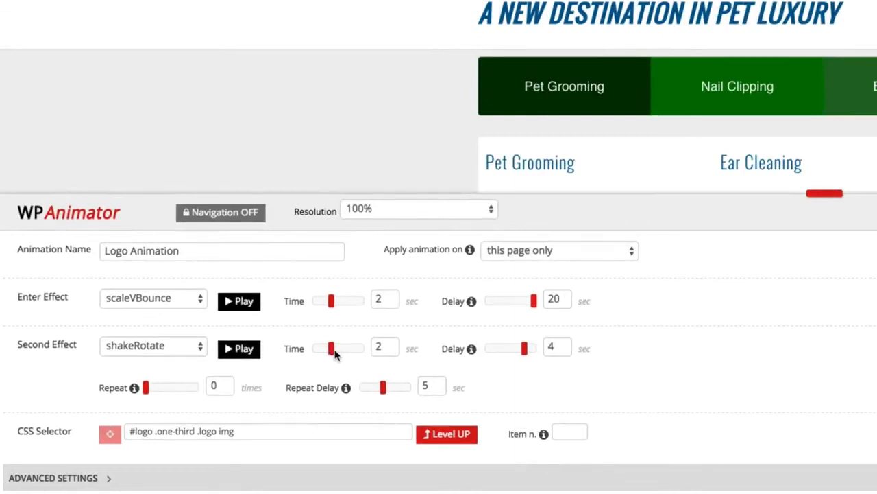
# - Set the time of the second effect to 2.4 seconds
pyautogui.moveTo(333, 353); pyautogui.dragTo(375, 351)
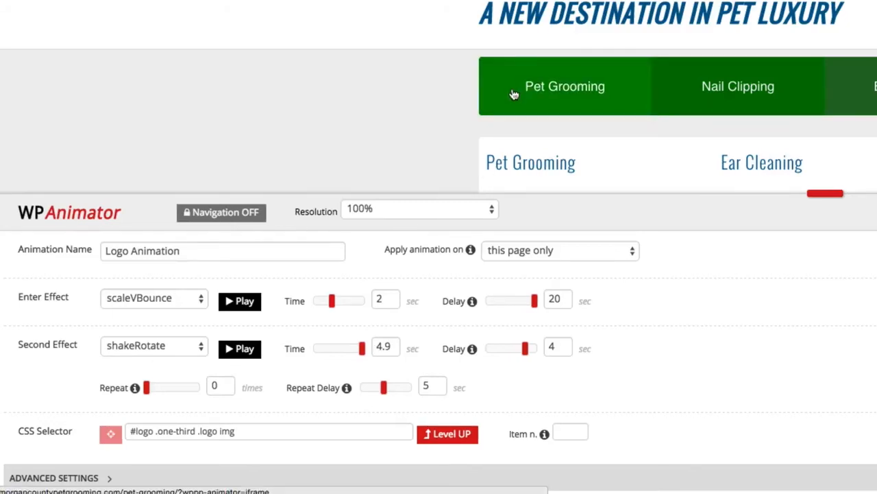
pyautogui.doubleClick(384, 347)
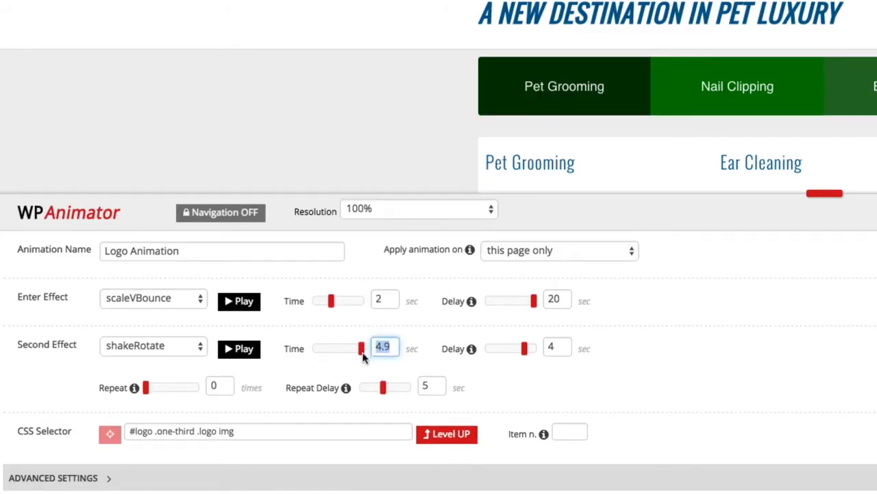
pyautogui.moveTo(360, 353); pyautogui.dragTo(336, 356)
# - Set the second effect to repeat 50 times with a repeat delay of 5.6 seconds
pyautogui.moveTo(147, 391); pyautogui.dragTo(198, 392)
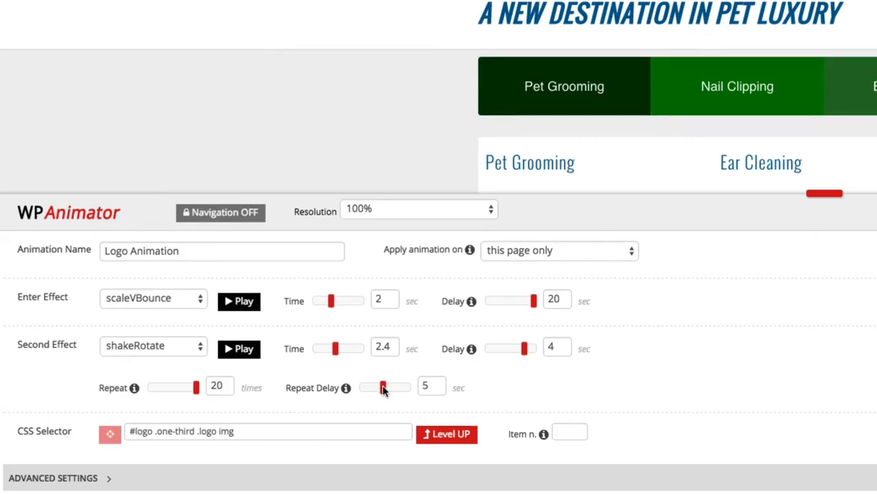
pyautogui.moveTo(383, 389)
pyautogui.mouseDown()
pyautogui.moveTo(407, 390)
pyautogui.moveTo(358, 394)
pyautogui.moveTo(388, 395)
pyautogui.mouseUp()
pyautogui.moveTo(226, 384); pyautogui.dragTo(199, 387)
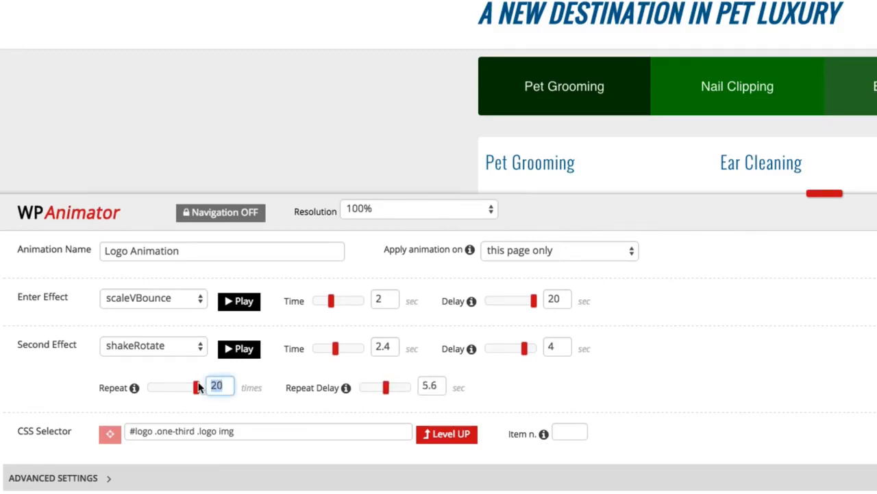
pyautogui.write('50')
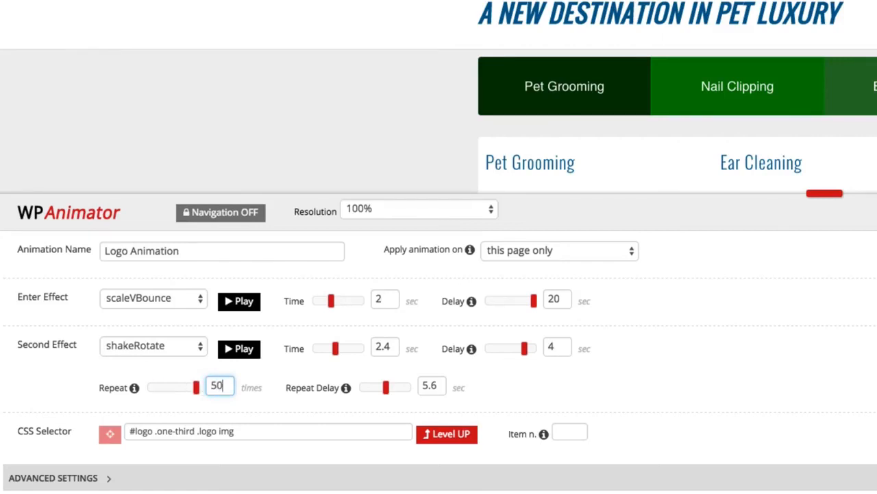